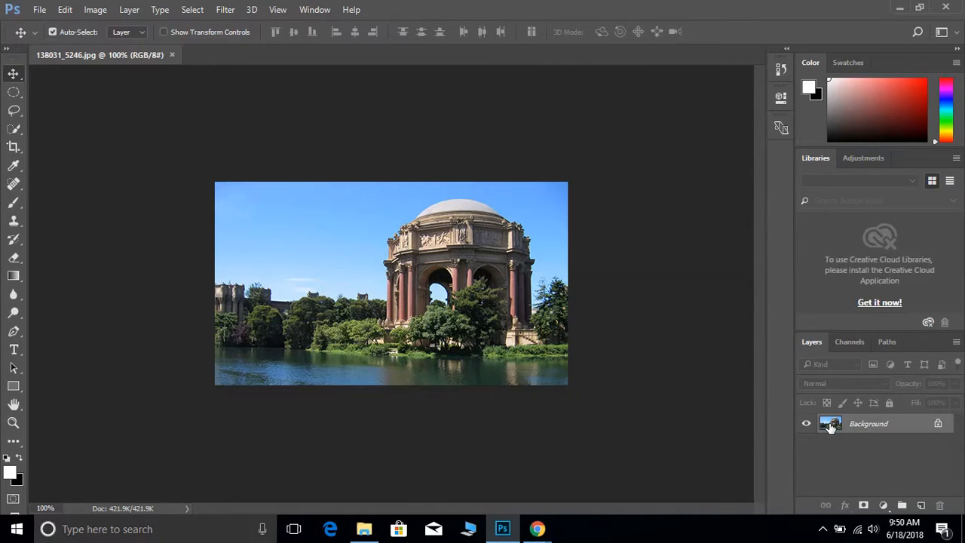
# Duplicate the Background layer and apply a High Pass filter with a 1.5 pixel radius to the copy.
pyautogui.moveTo(830, 427); pyautogui.dragTo(923, 507)
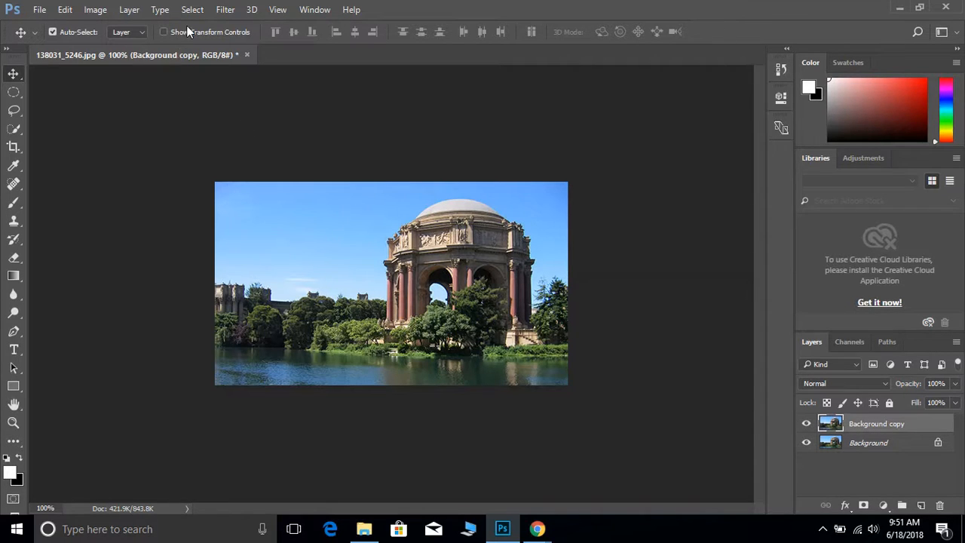
pyautogui.click(224, 9)
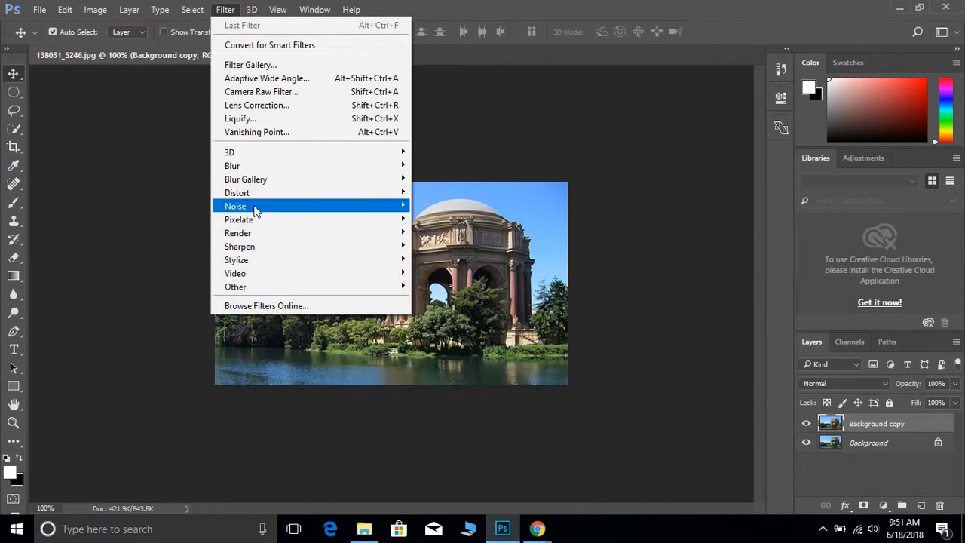
pyautogui.moveTo(271, 285)
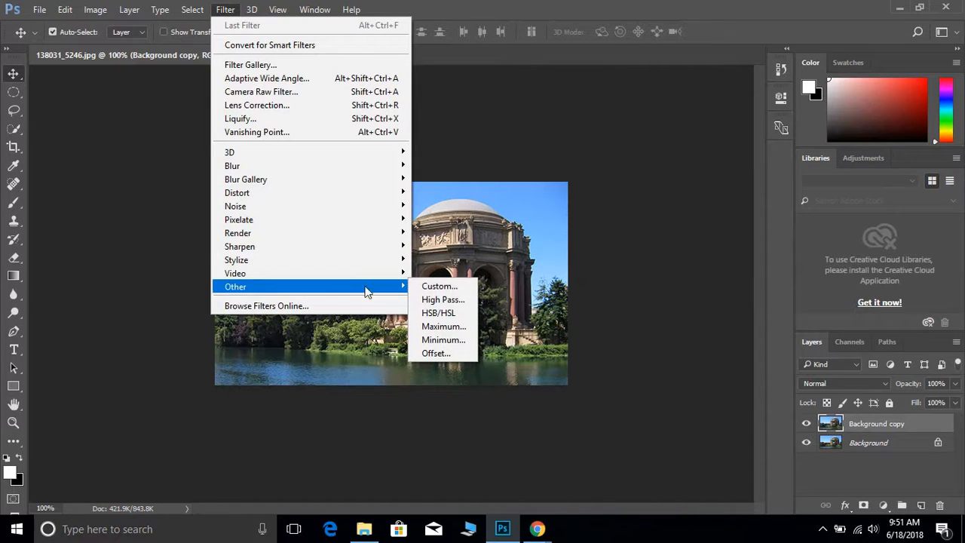
pyautogui.click(448, 300)
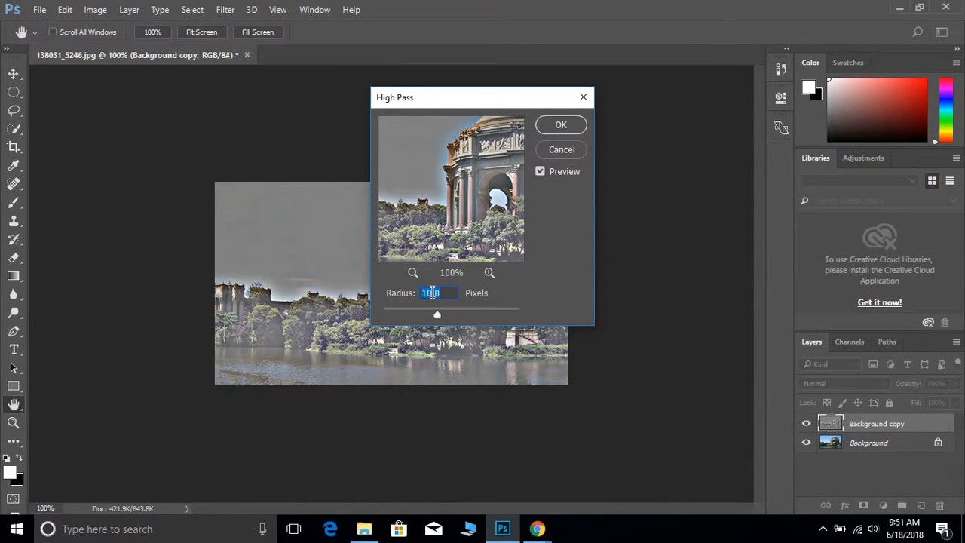
pyautogui.write('1.5')
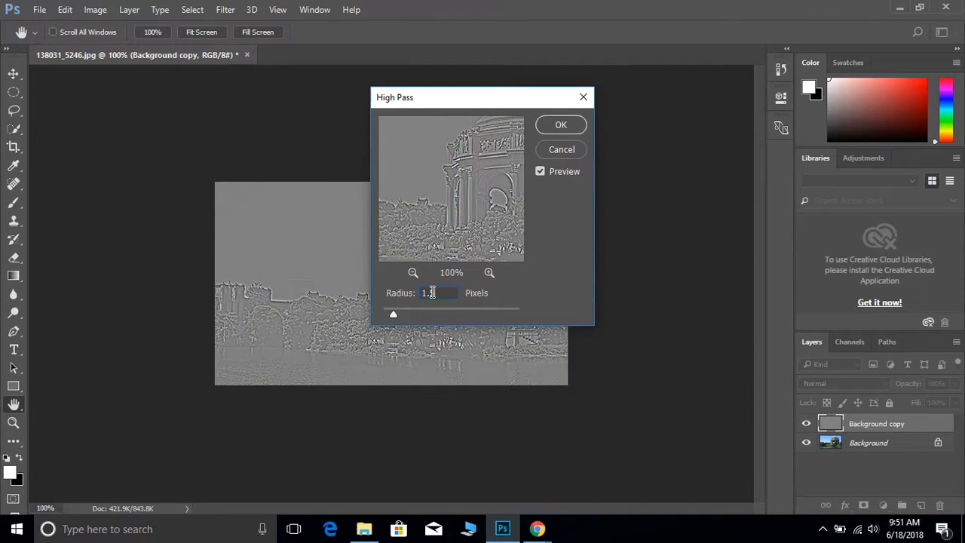
pyautogui.press('Return')
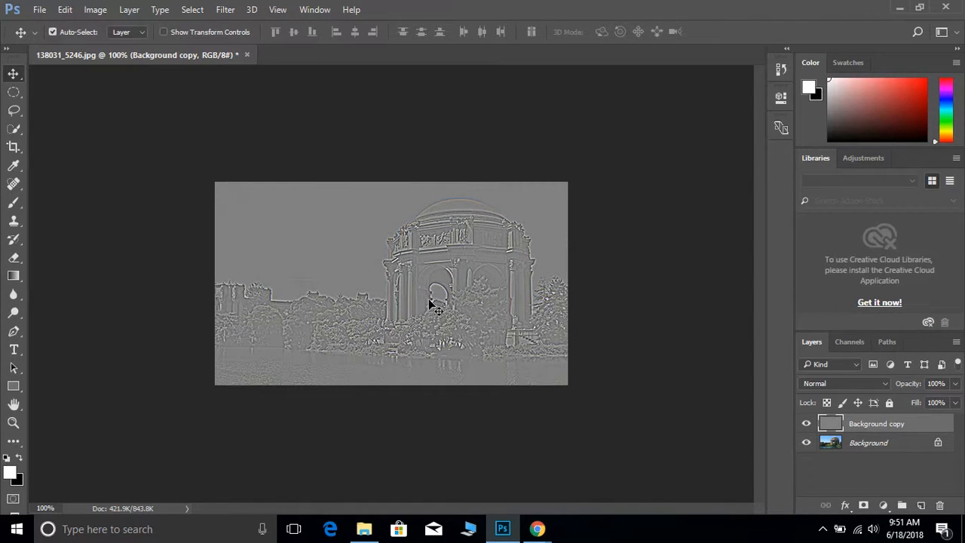
# Apply the Film Grain filter to the copy with Grain 0, Highlight Area 19 and Intensity 10, and set its blend mode to Overlay.
pyautogui.click(223, 10)
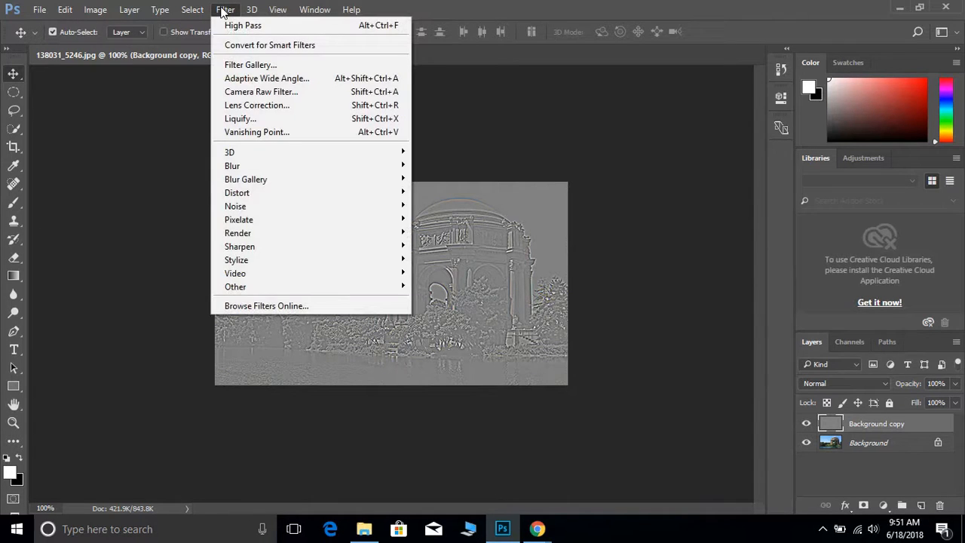
pyautogui.click(241, 65)
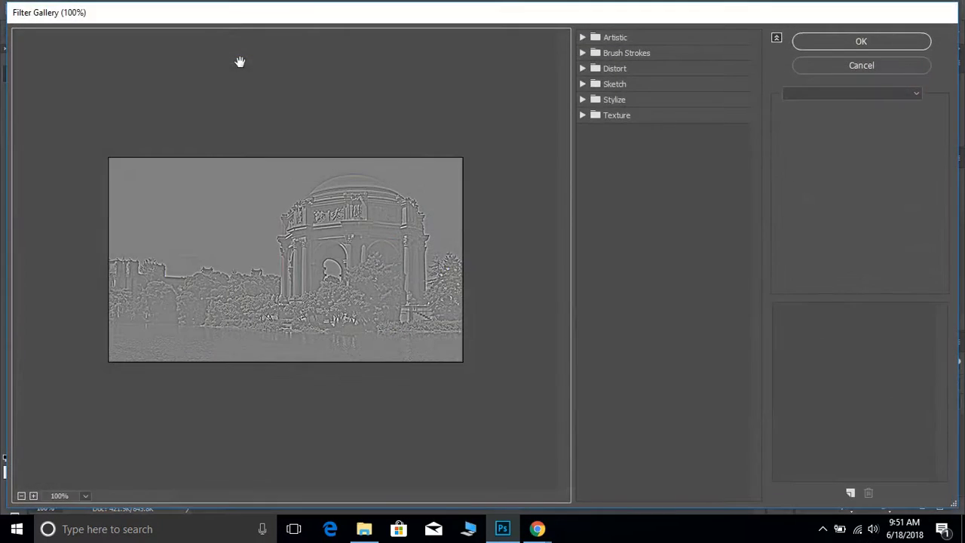
pyautogui.click(585, 40)
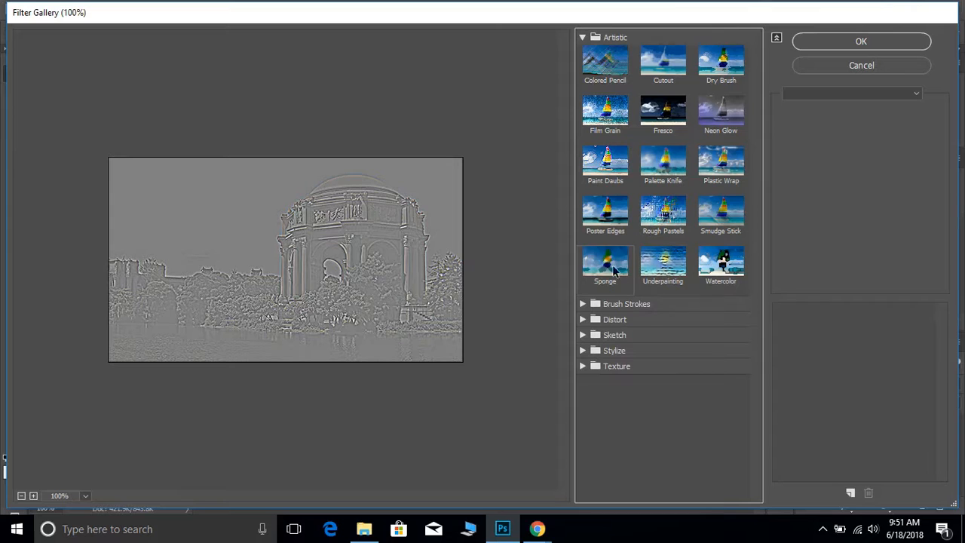
pyautogui.click(614, 134)
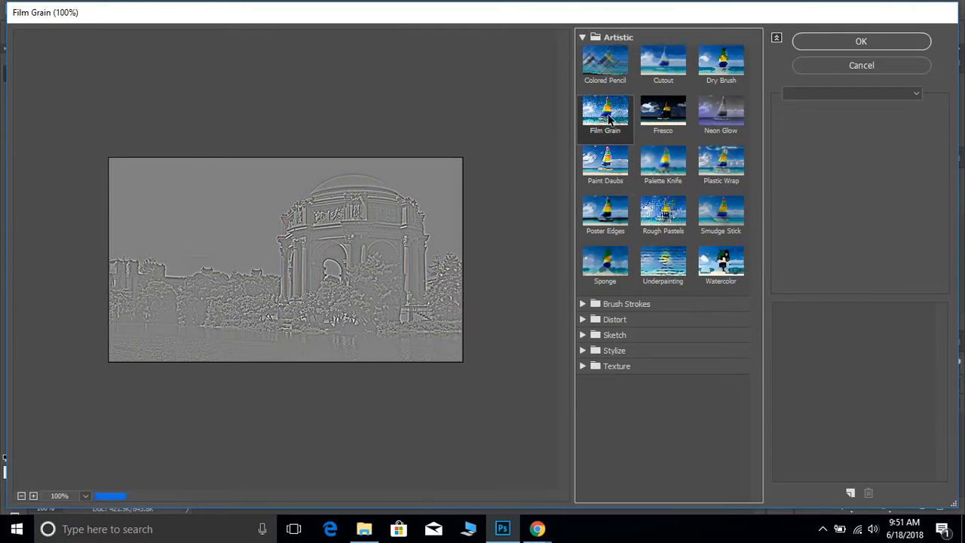
pyautogui.click(923, 112)
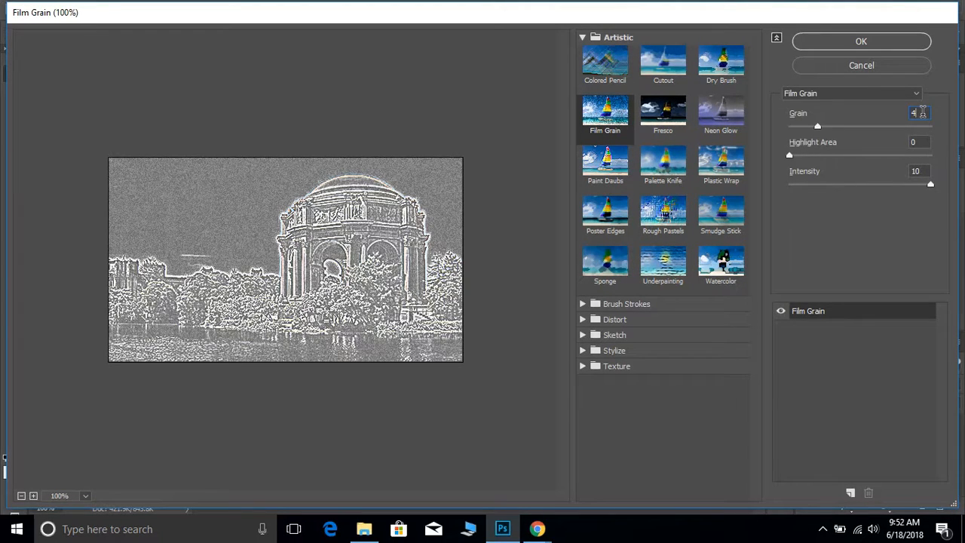
pyautogui.press('BackSpace')
pyautogui.write('0')
pyautogui.press('Tab')
pyautogui.write('19')
pyautogui.press('Tab')
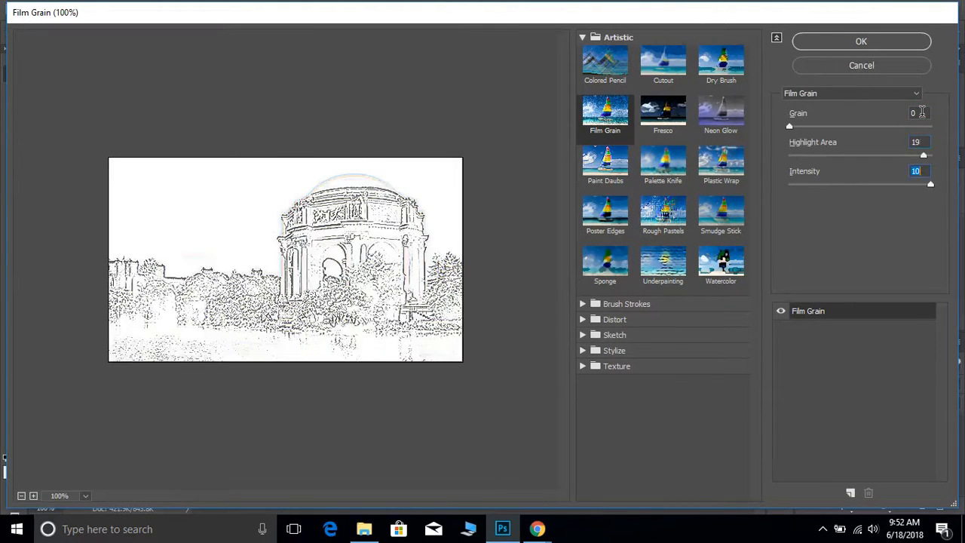
pyautogui.write('10')
pyautogui.click(851, 42)
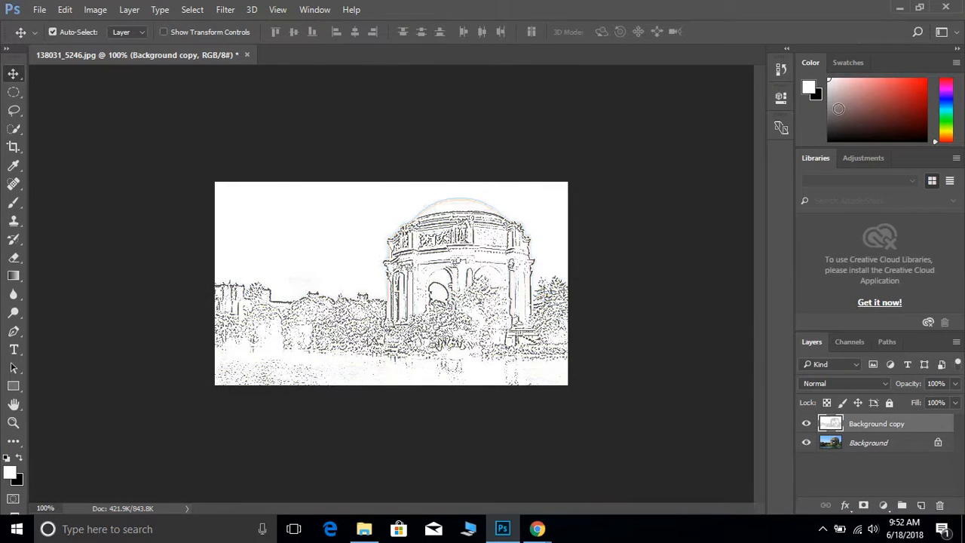
pyautogui.click(849, 383)
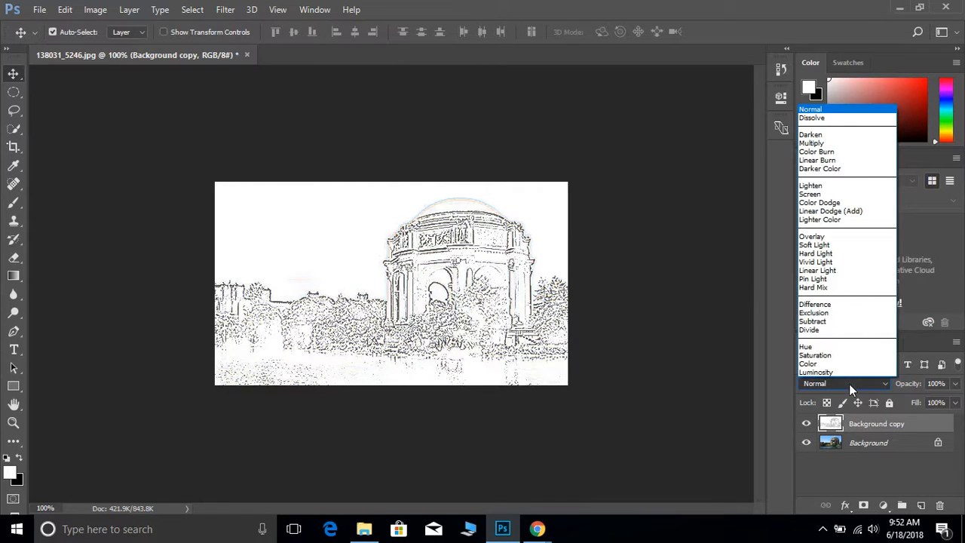
pyautogui.click(836, 238)
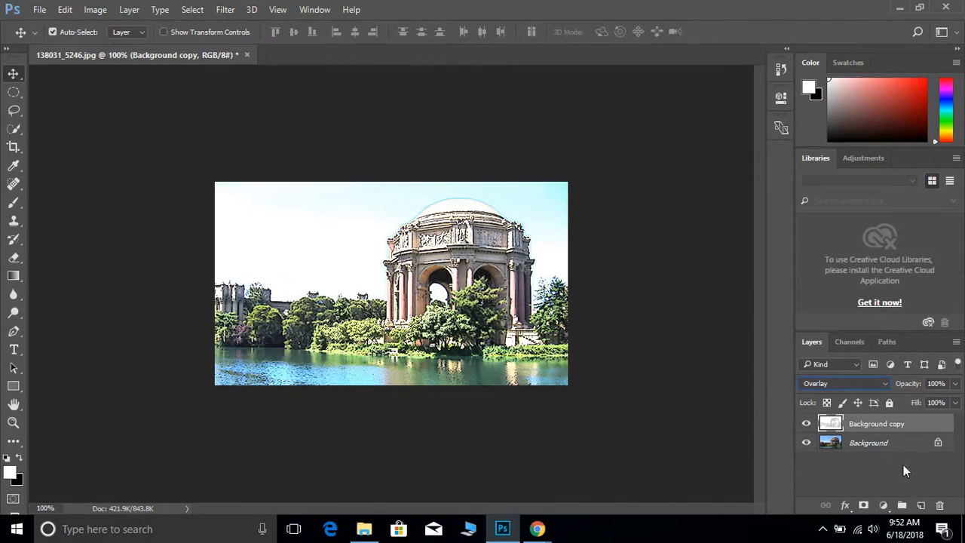
# Apply the Cutout filter to the Background layer with Number of Levels 8, Edge Simplicity 0 and Edge Fidelity 3.
pyautogui.click(868, 444)
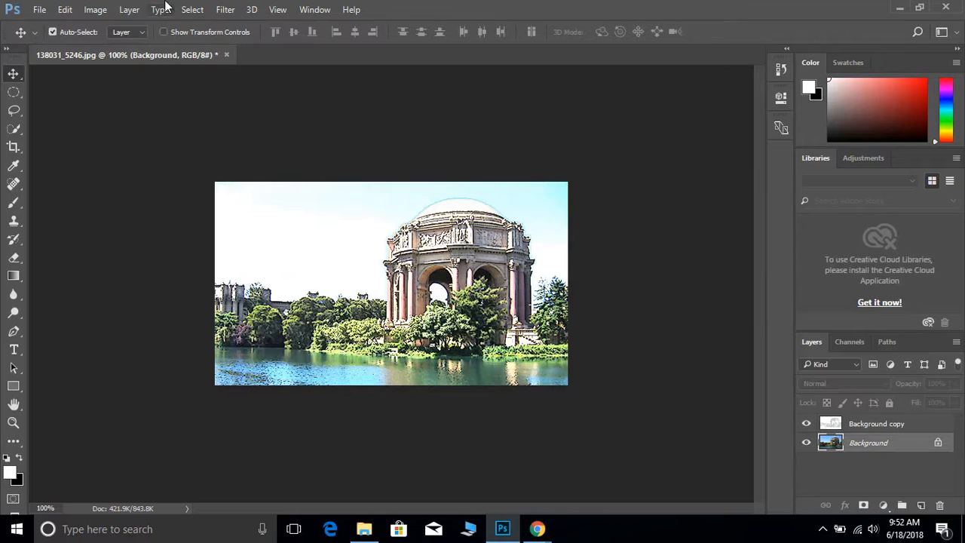
pyautogui.click(225, 9)
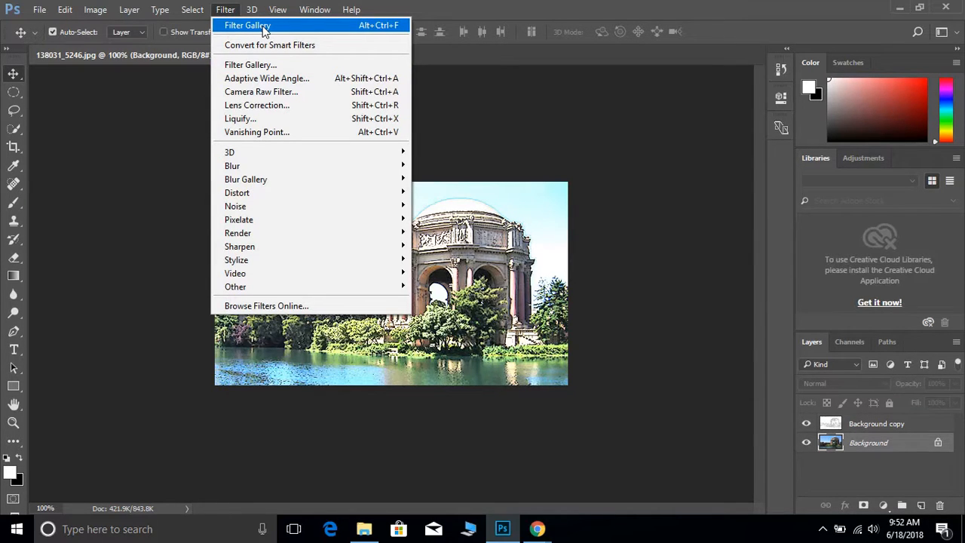
pyautogui.click(263, 65)
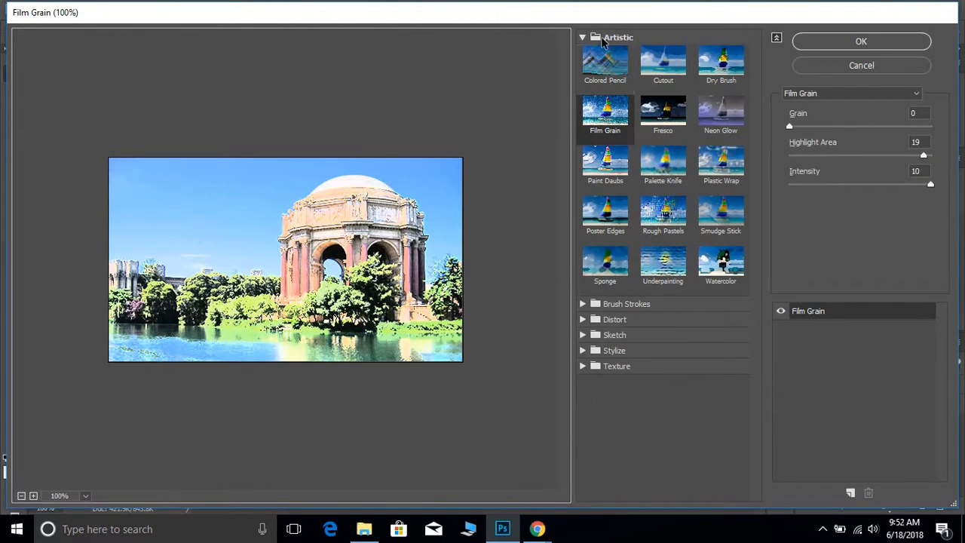
pyautogui.click(668, 66)
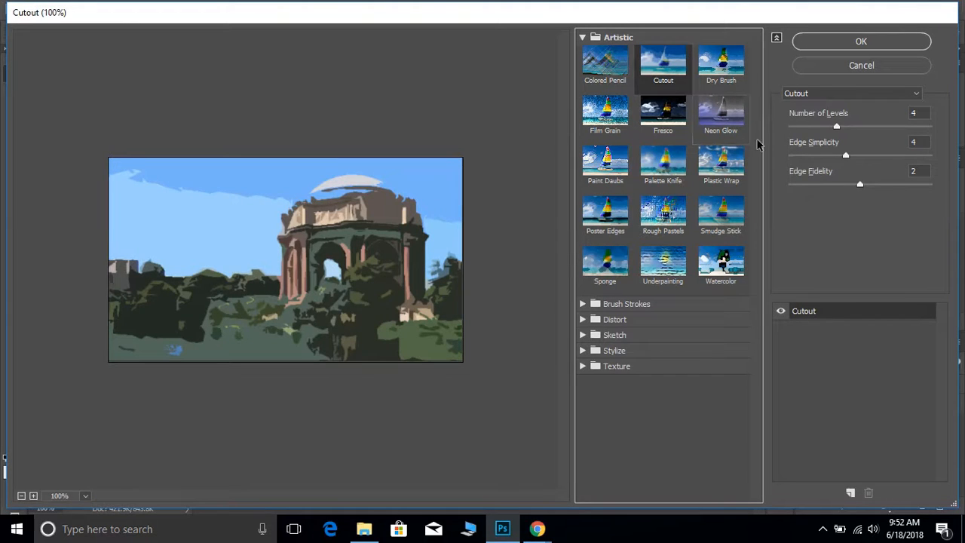
pyautogui.doubleClick(916, 113)
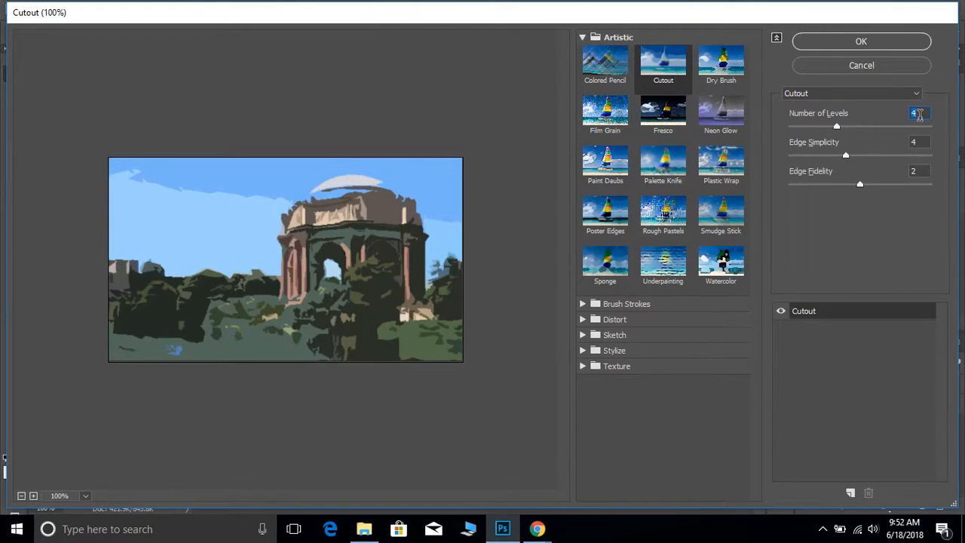
pyautogui.write('8')
pyautogui.press('Tab')
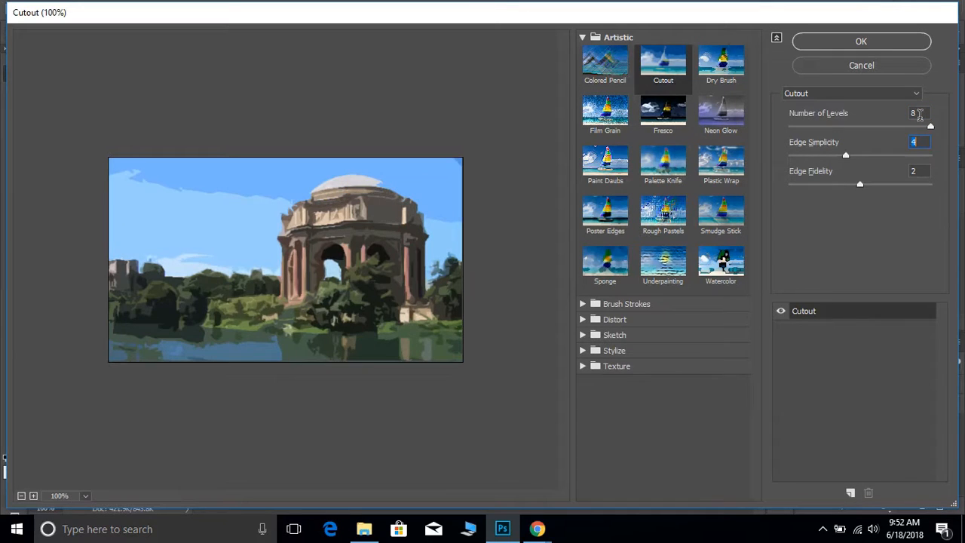
pyautogui.write('0')
pyautogui.press('Tab')
pyautogui.write('3')
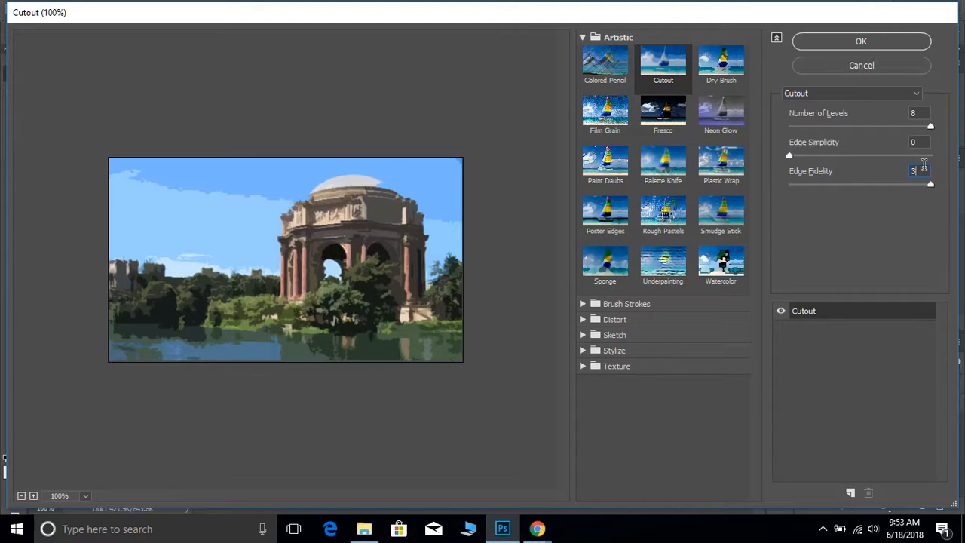
pyautogui.press('Return')
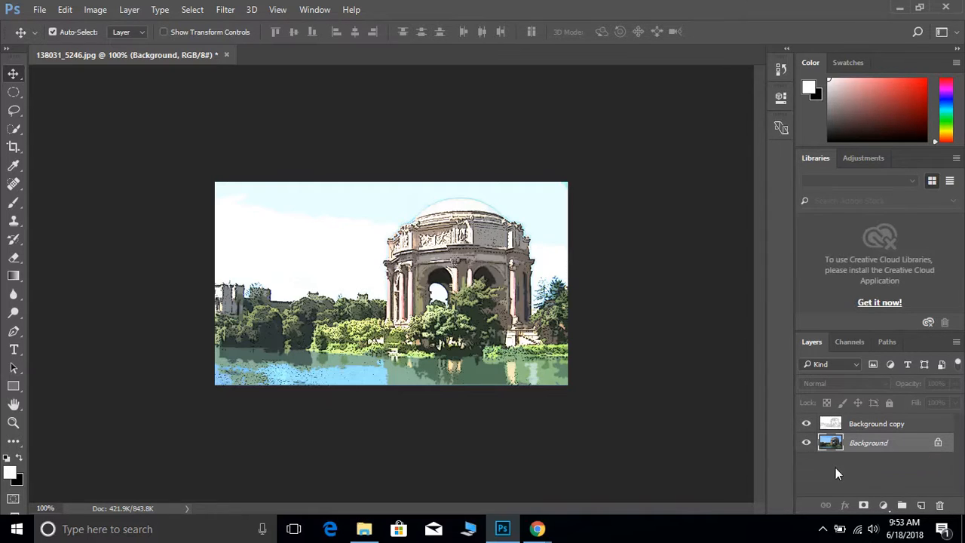
# Duplicate the Background copy layer that holds the line drawing.
pyautogui.click(882, 426)
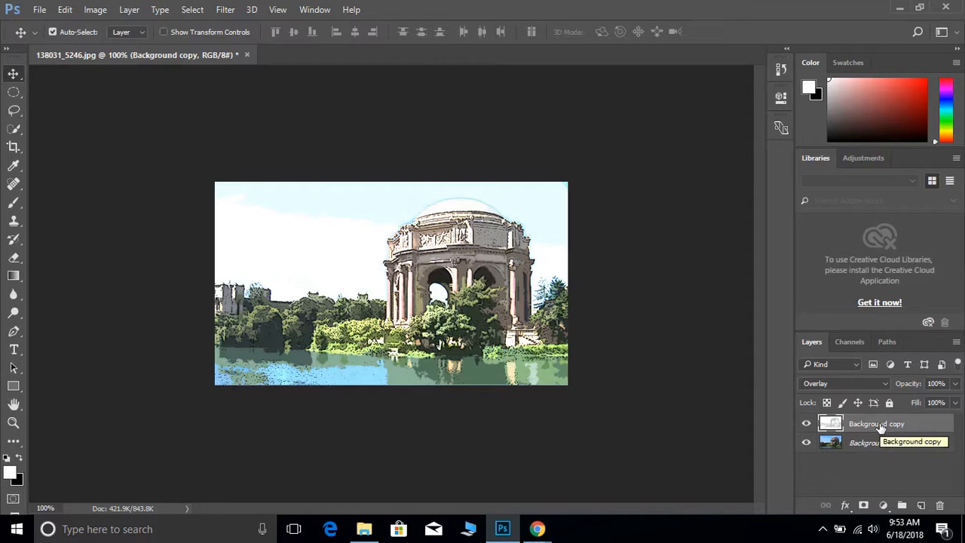
pyautogui.press('ctrl')
pyautogui.hotkey('ctrl', 'j')
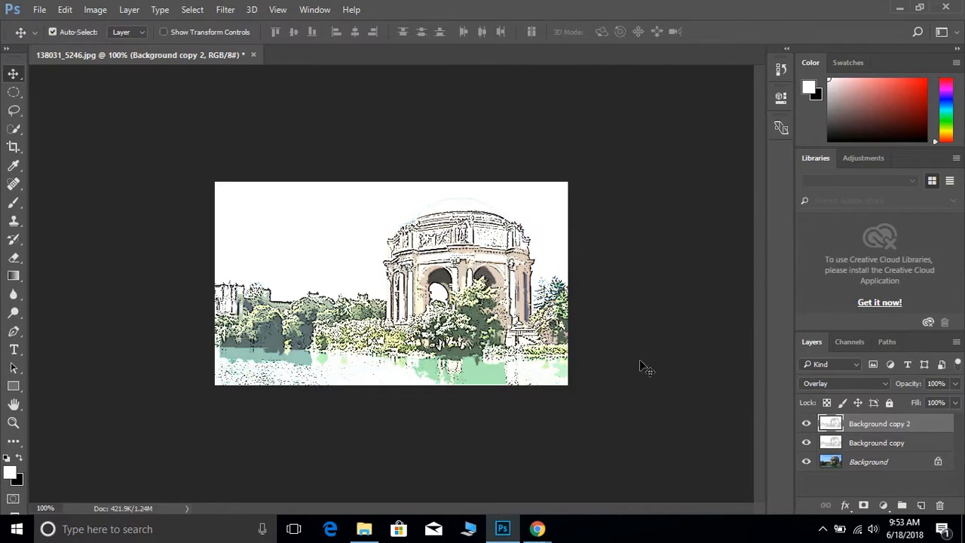
# Apply the Poster Edges filter to the new duplicate with Edge Thickness 10, Edge Intensity 10 and Posterization 0.
pyautogui.click(225, 11)
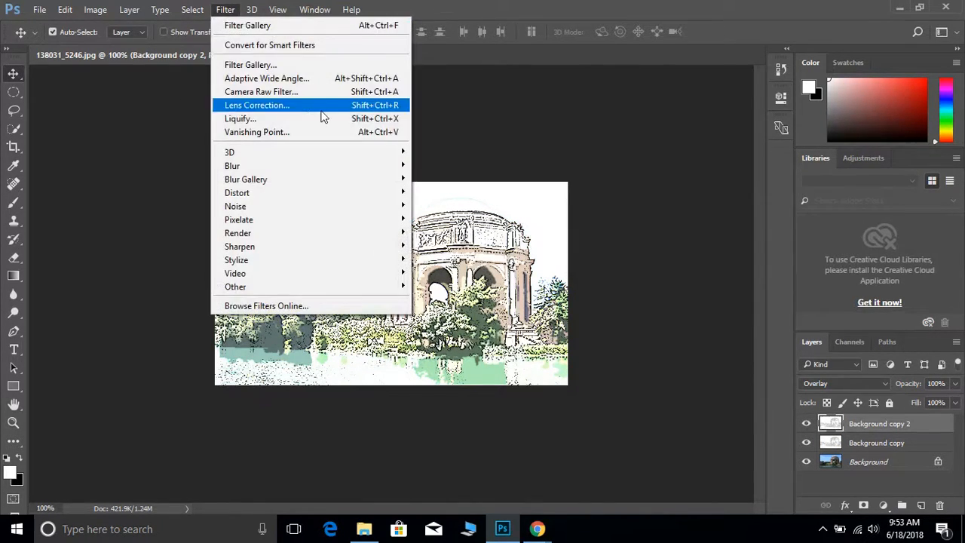
pyautogui.click(237, 67)
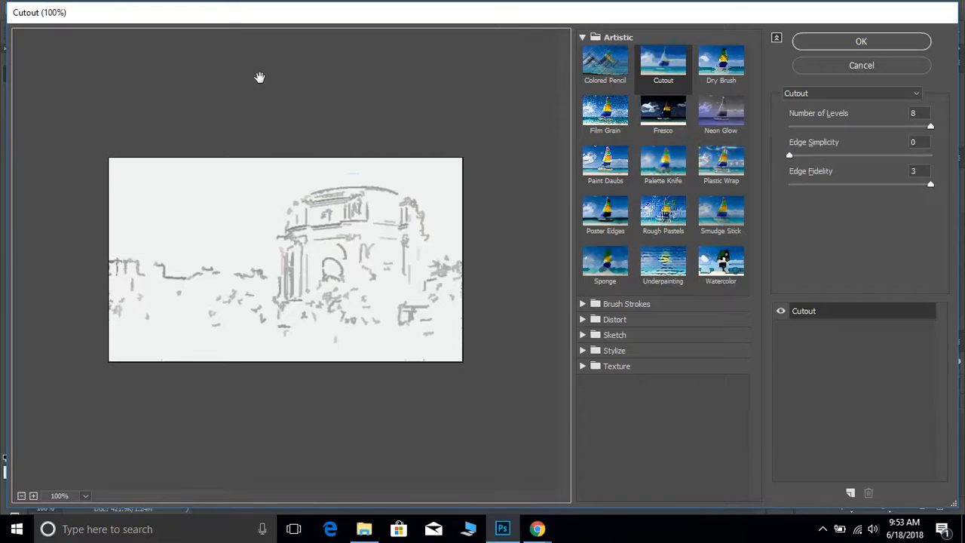
pyautogui.click(610, 213)
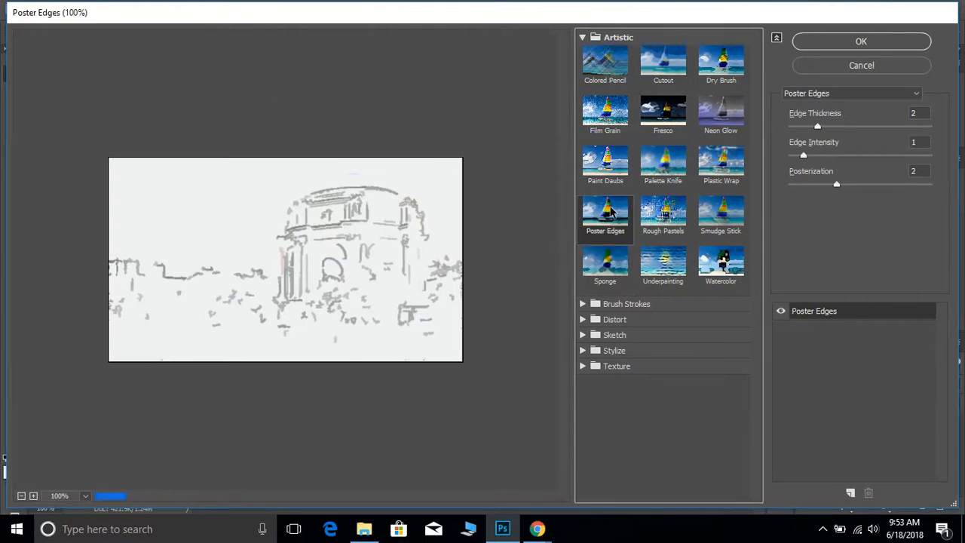
pyautogui.click(916, 113)
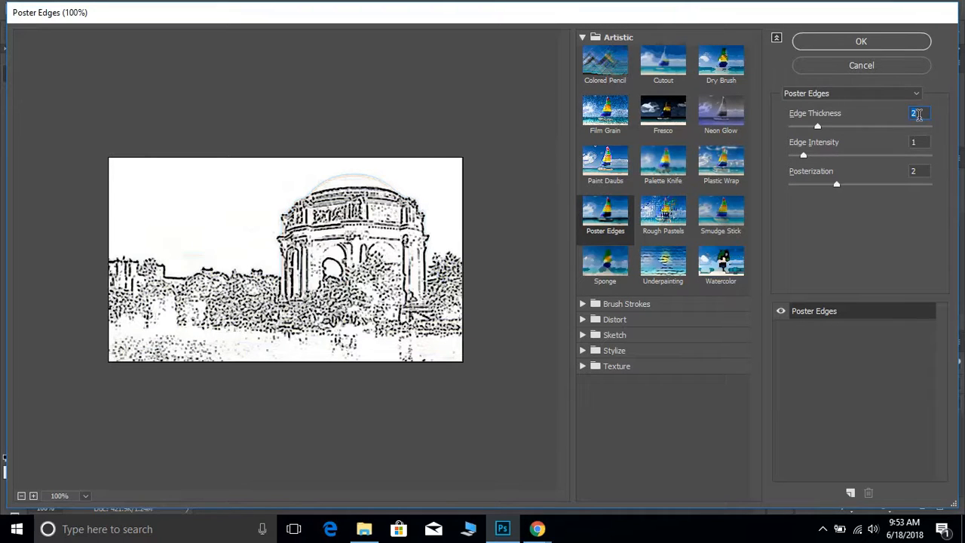
pyautogui.write('10')
pyautogui.press('Tab')
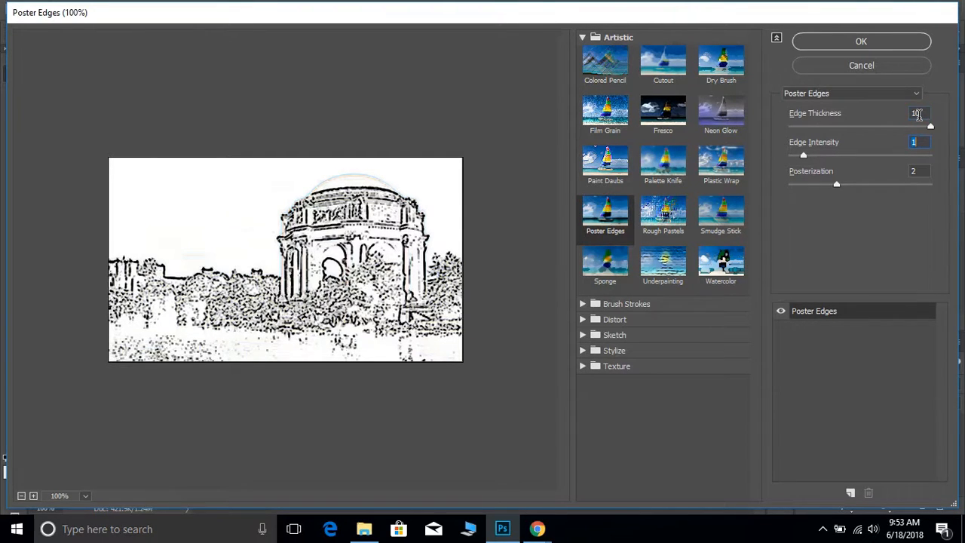
pyautogui.write('10')
pyautogui.press('Tab')
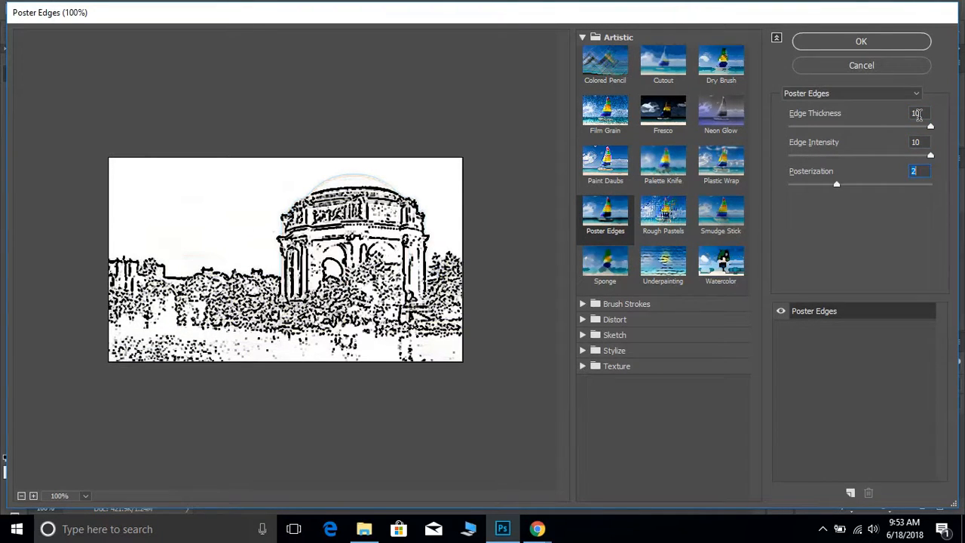
pyautogui.write('0')
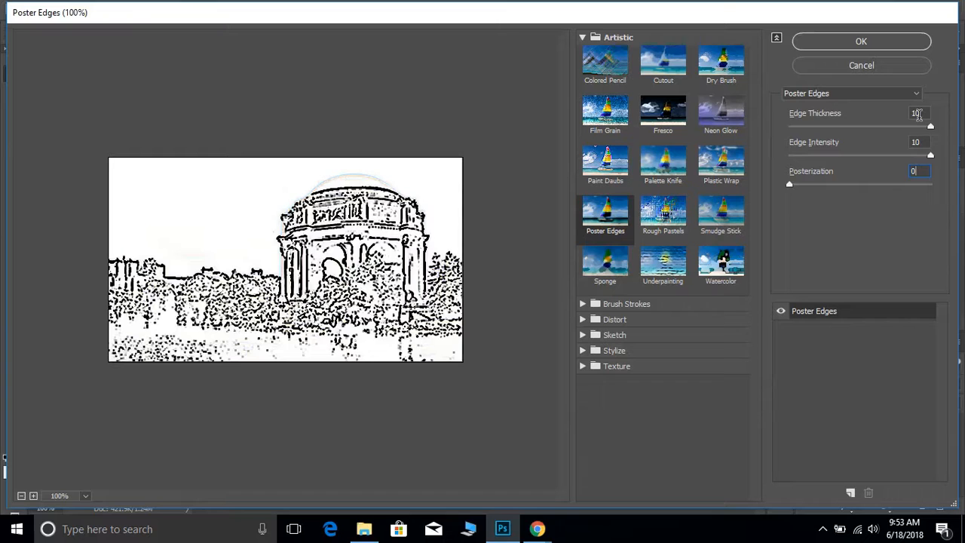
pyautogui.click(862, 40)
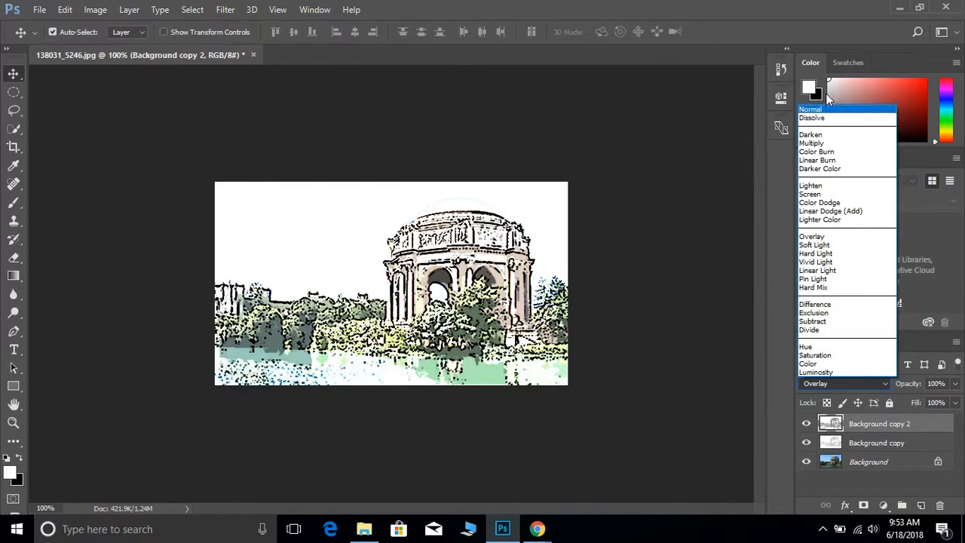
# Set the blend mode of the Background copy 2 layer to Multiply and its opacity to 30%.
pyautogui.click(812, 143)
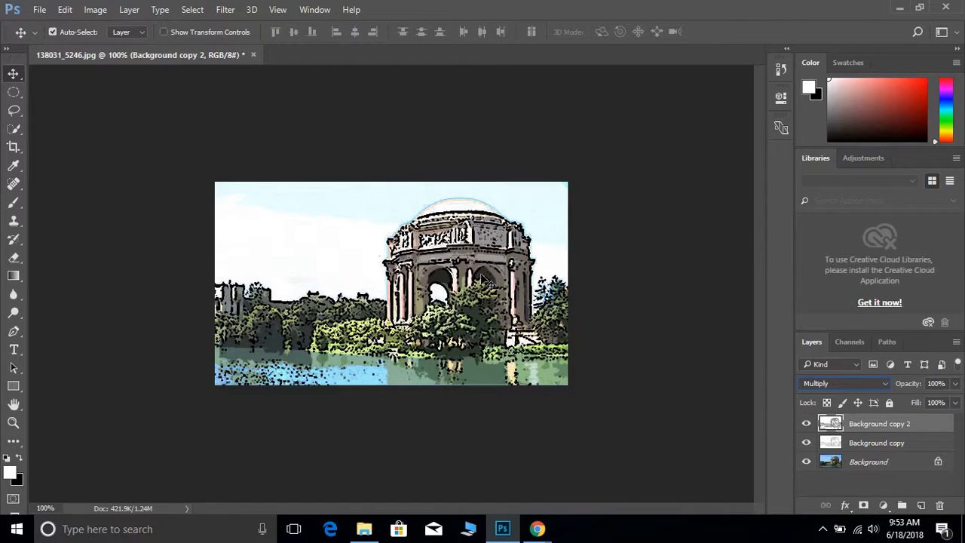
pyautogui.click(934, 384)
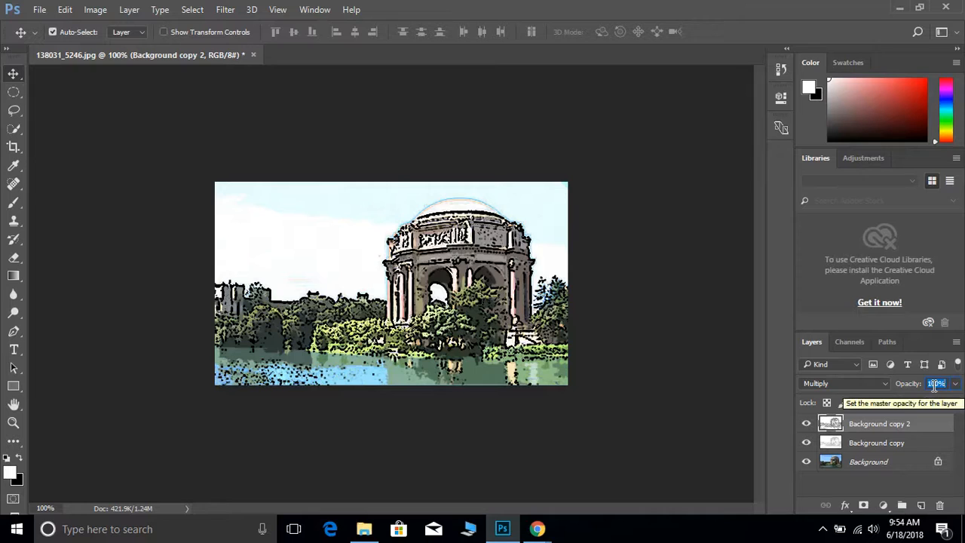
pyautogui.write('3')
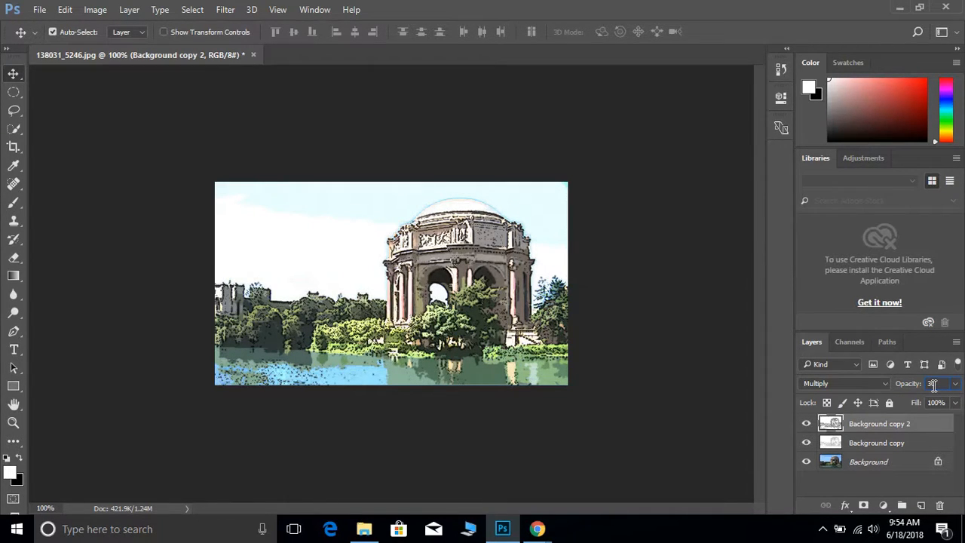
pyautogui.write('0')
# Raise the opacity of the Background copy 2 layer to 50%, and further to 100%.
pyautogui.click(954, 383)
pyautogui.moveTo(917, 403); pyautogui.dragTo(922, 403)
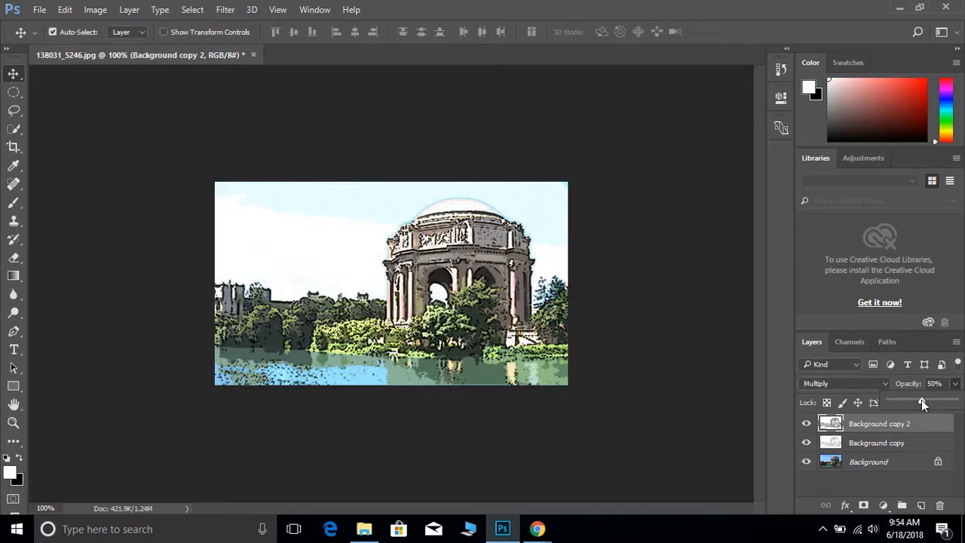
pyautogui.moveTo(922, 401); pyautogui.dragTo(962, 401)
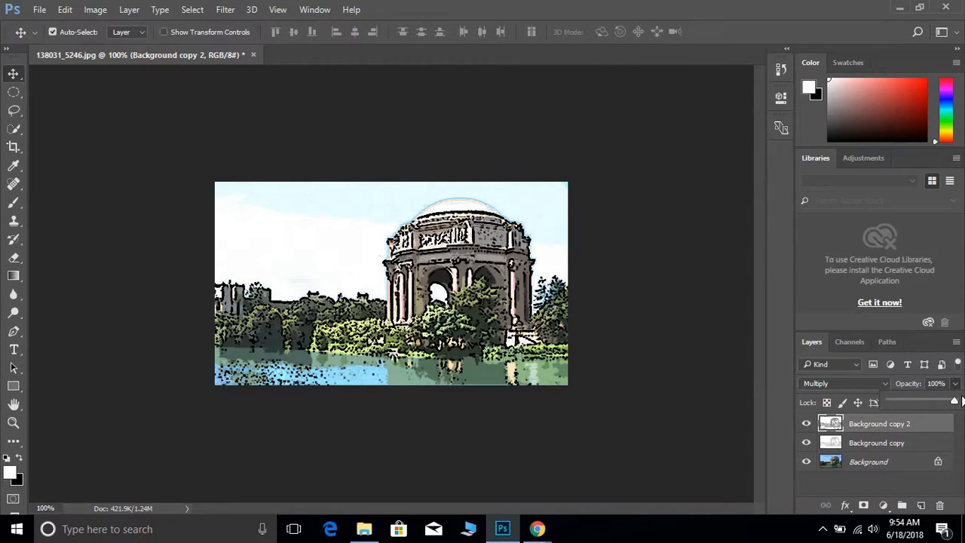